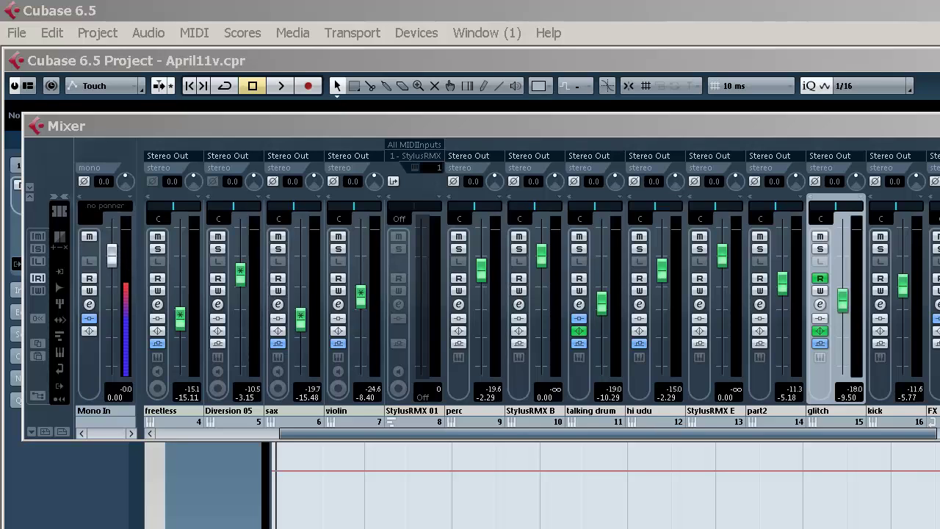
Play the song from 2:45 and review the talking drum's channel settings and the REVerence effect on its send
key("F2")
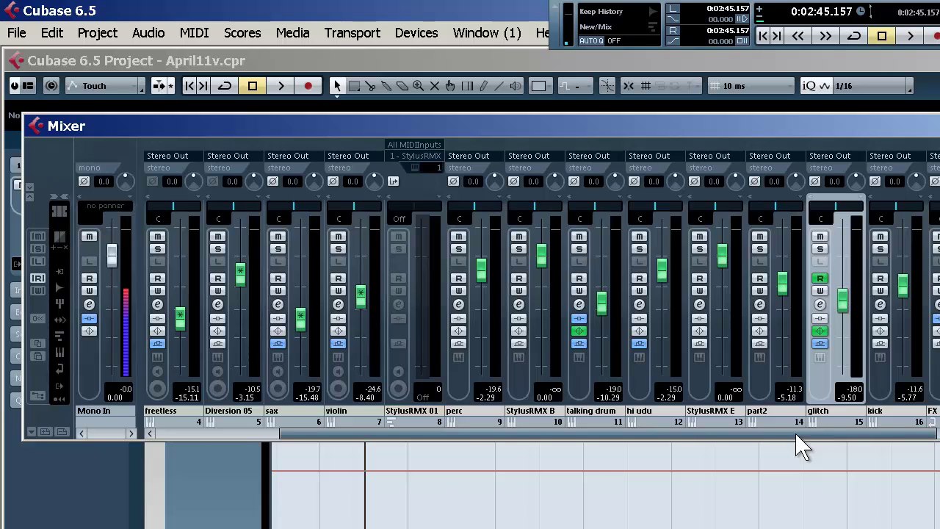
key("space")
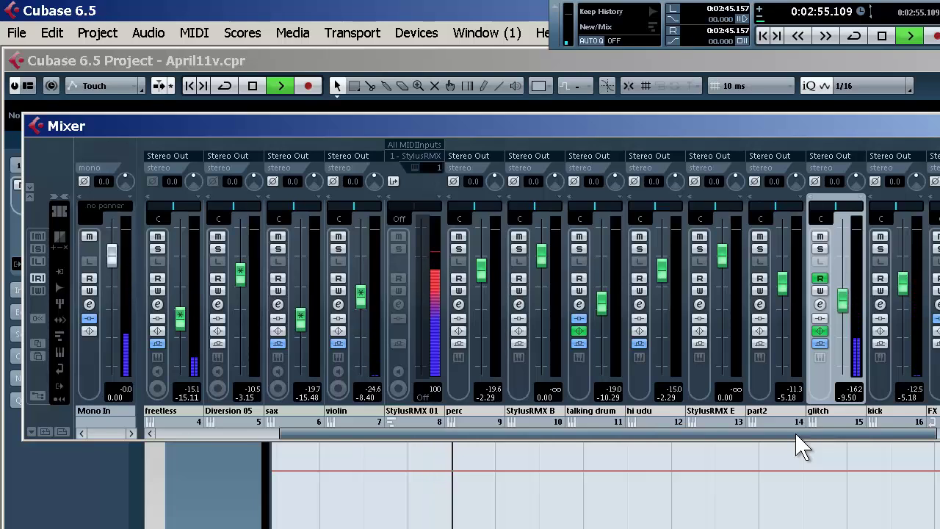
key("e")
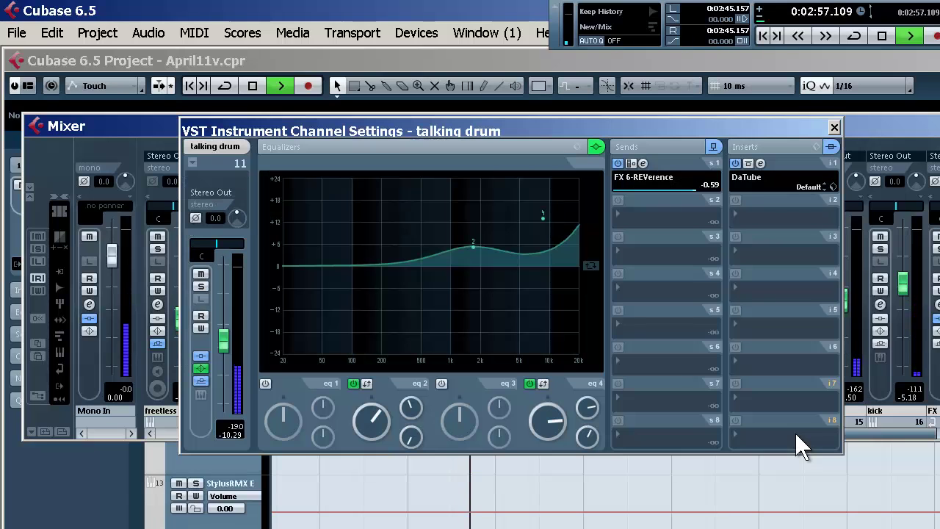
key("e")
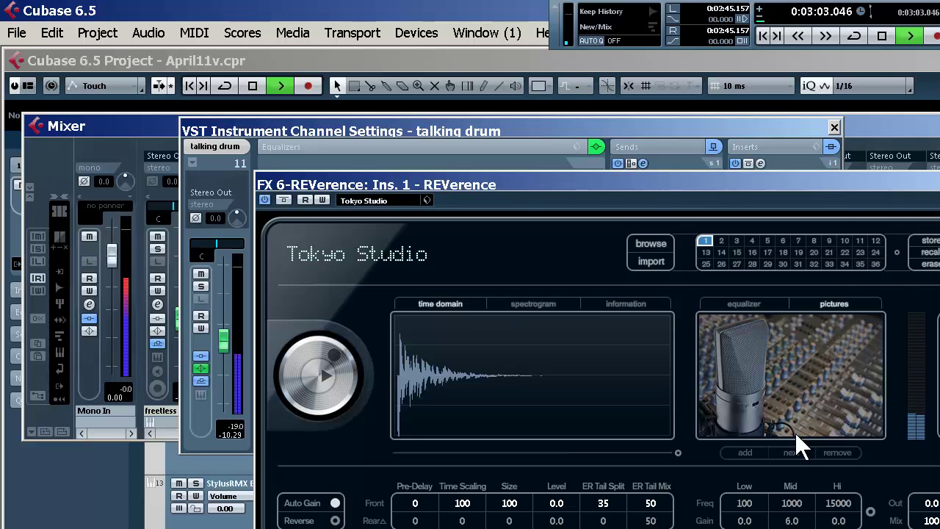
key("ctrl+w")
key("ctrl+w")
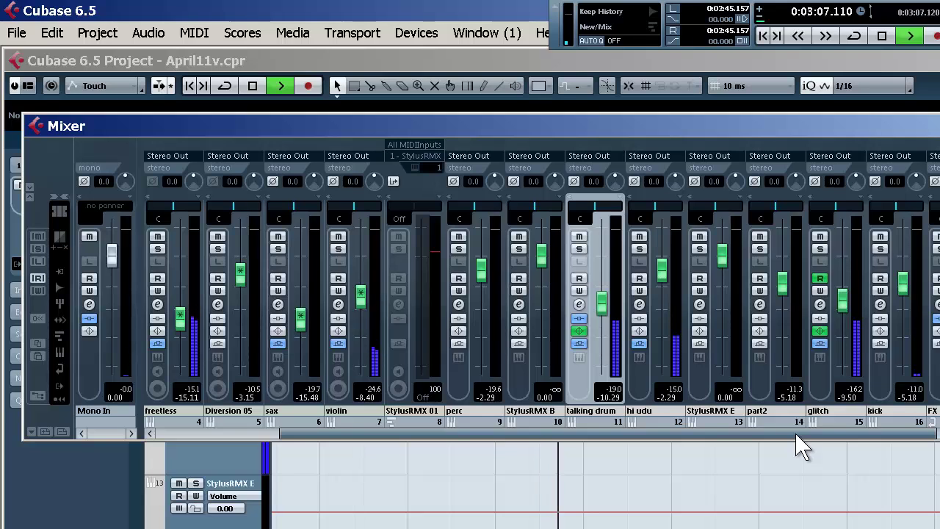
For the hi udu channel, set the REVerence send level to 2.92, time scaling 141, Hi gain 1.1 and Hi frequency 13996, and stop playback
key("e")
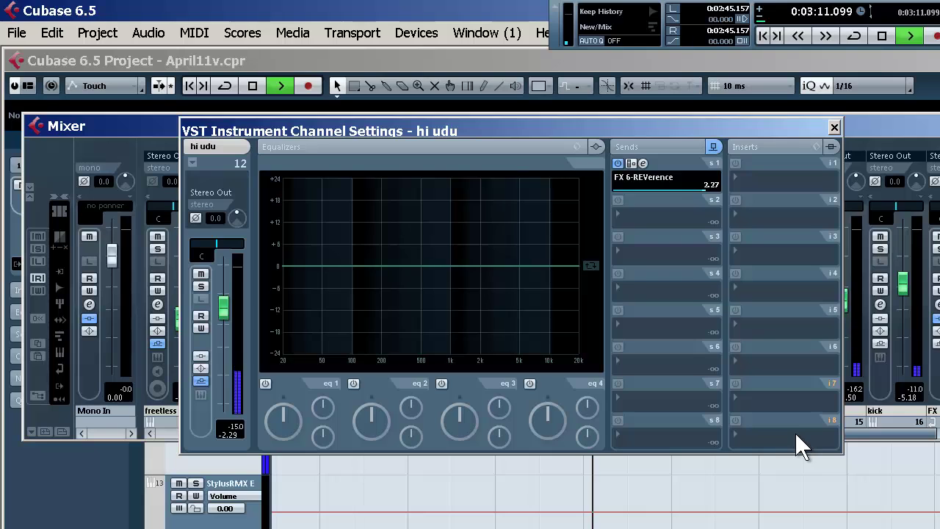
key("e")
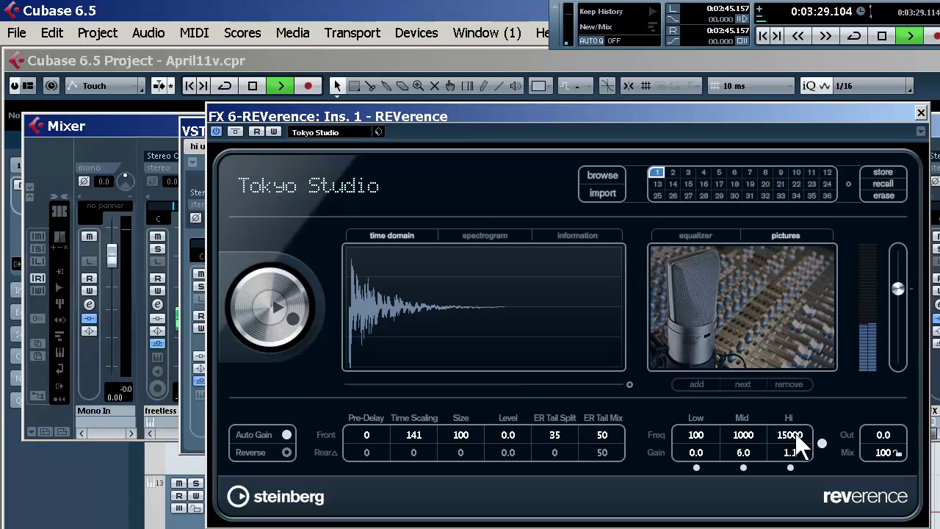
scroll(796, 434, "down", 3)
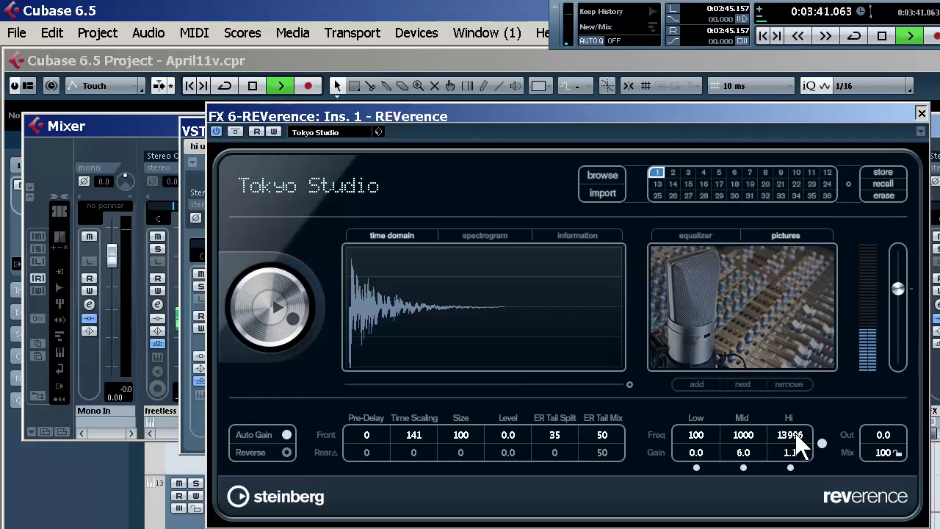
key("ctrl+w")
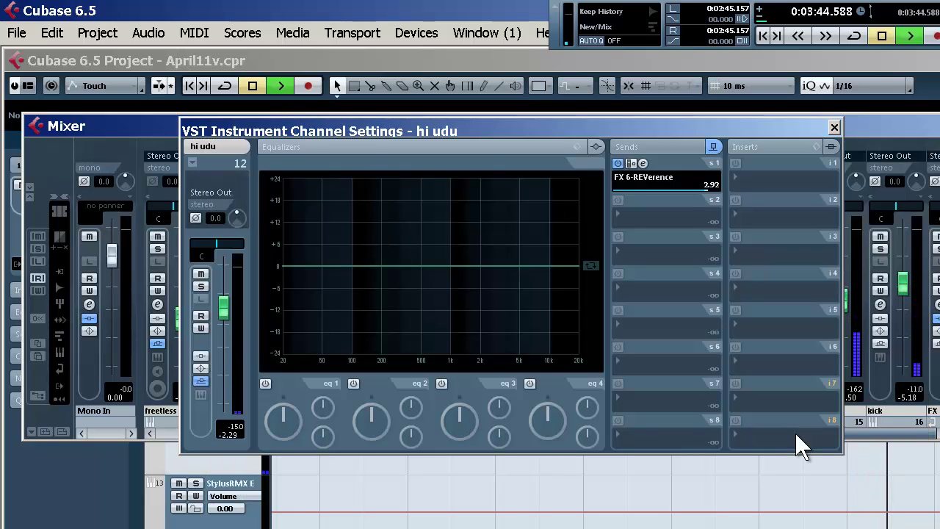
key("space")
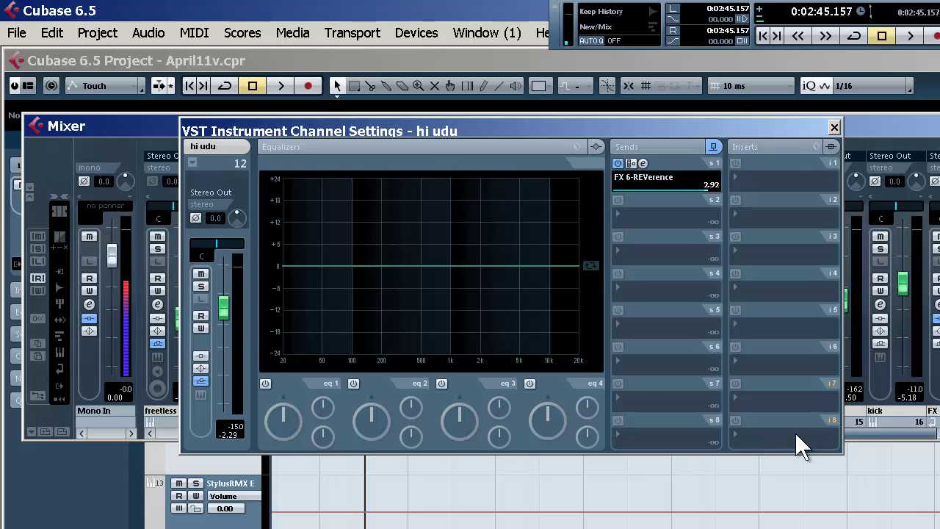
key("ctrl+w")
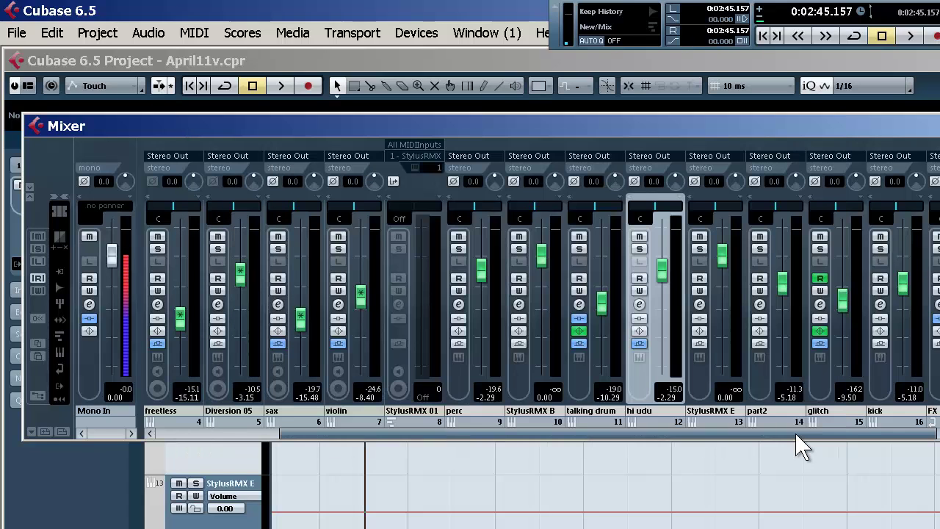
On FX 3-Cloner, set Mix to 86, the first two detune voices to 41 and -33, and the second and fourth delays to 43
scroll(796, 435, "left", 1)
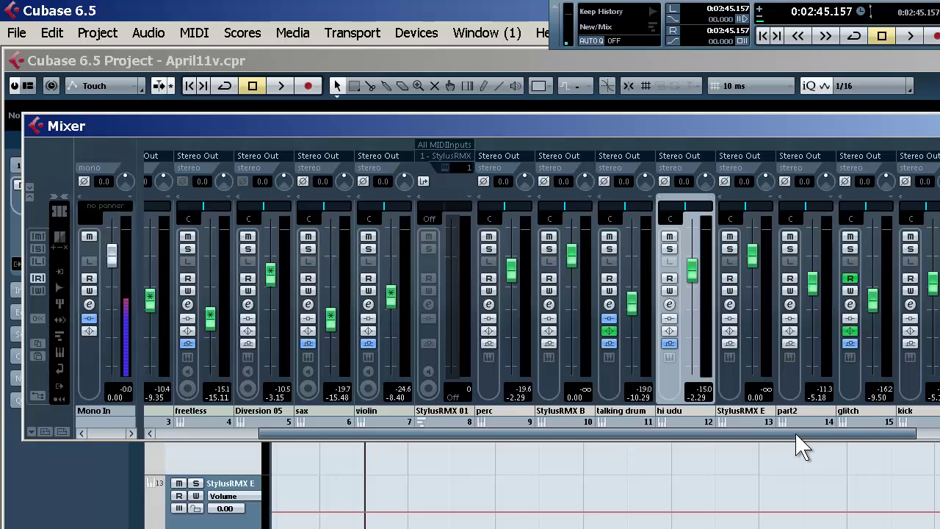
scroll(796, 435, "left", 1)
scroll(800, 447, "right", 4)
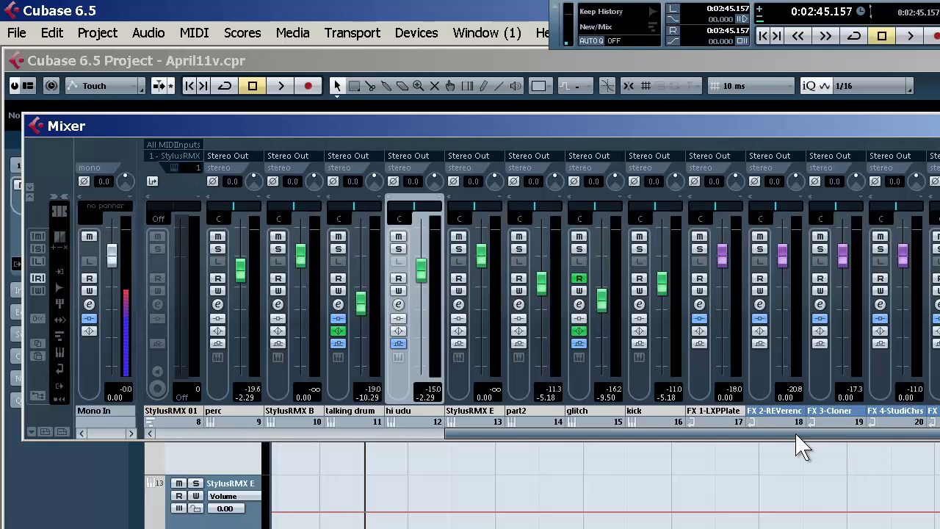
left_click(796, 440)
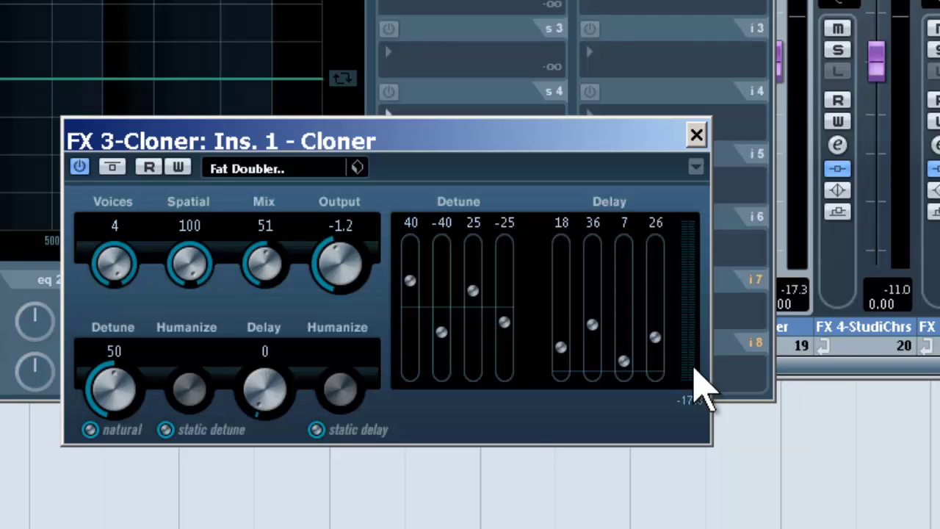
left_click_drag(388, 135, 380, 88)
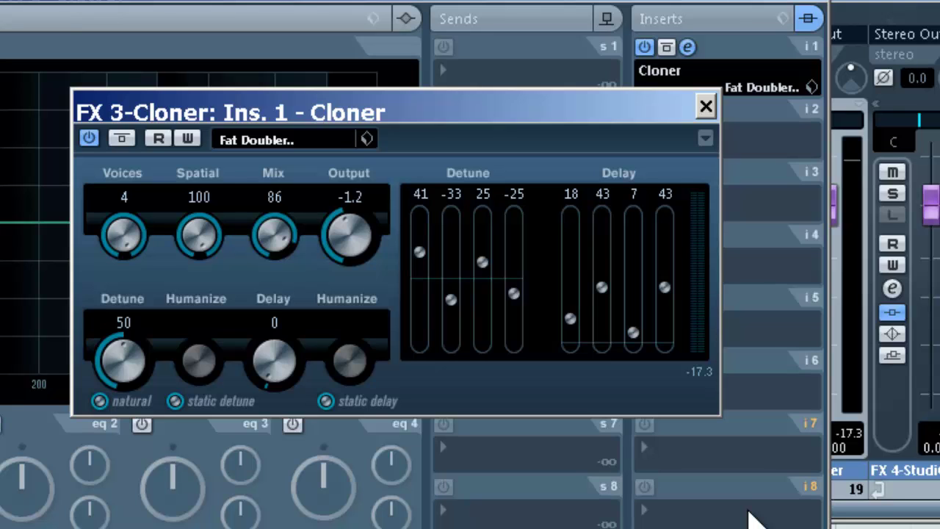
key("ctrl+w")
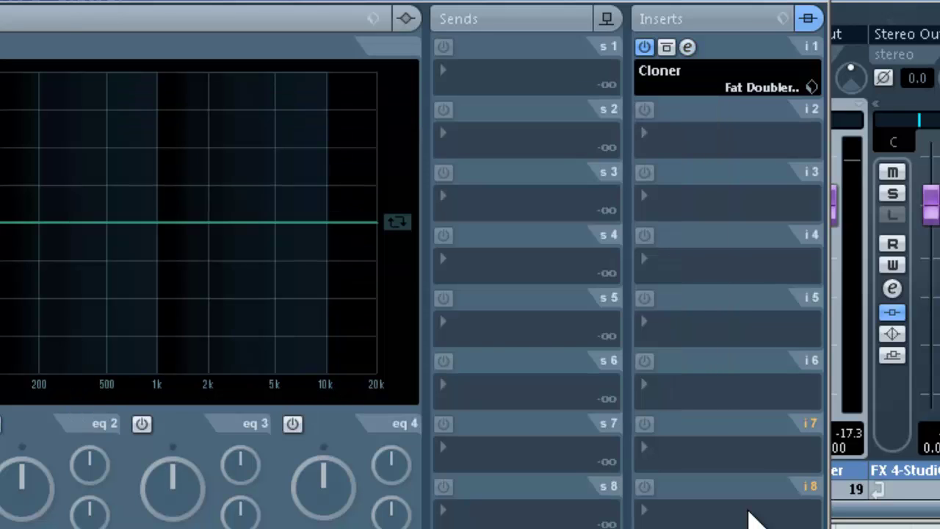
key("Escape")
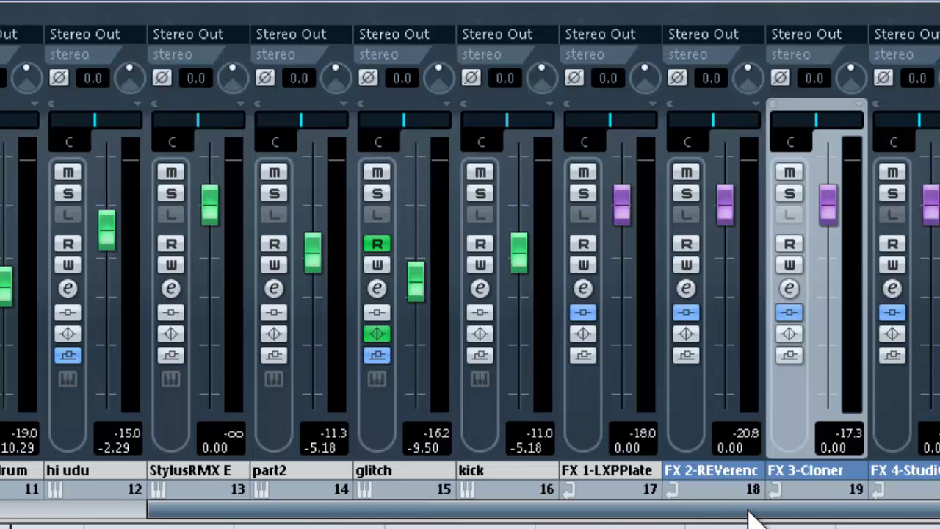
Examine the perc channel's equalizer, sends and inserts in its channel settings
scroll(750, 518, "left", 5)
scroll(750, 518, "left", 1)
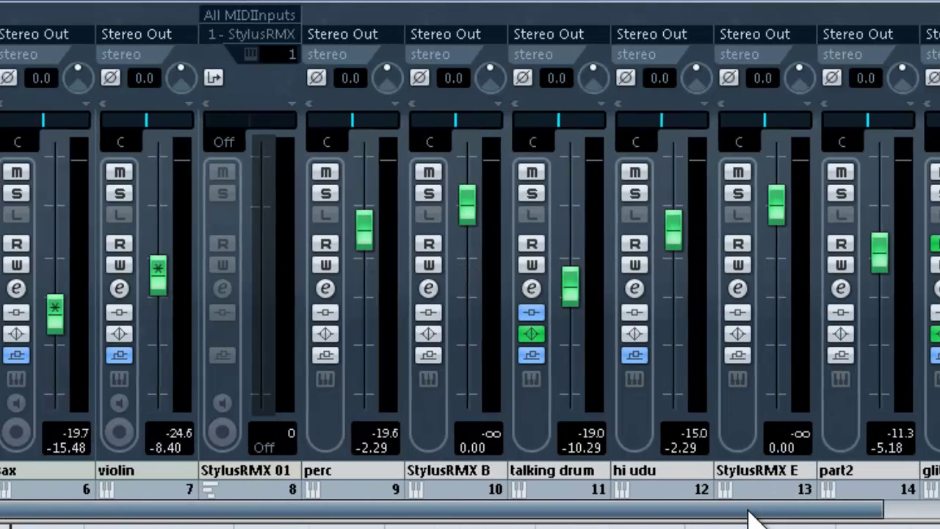
key("e")
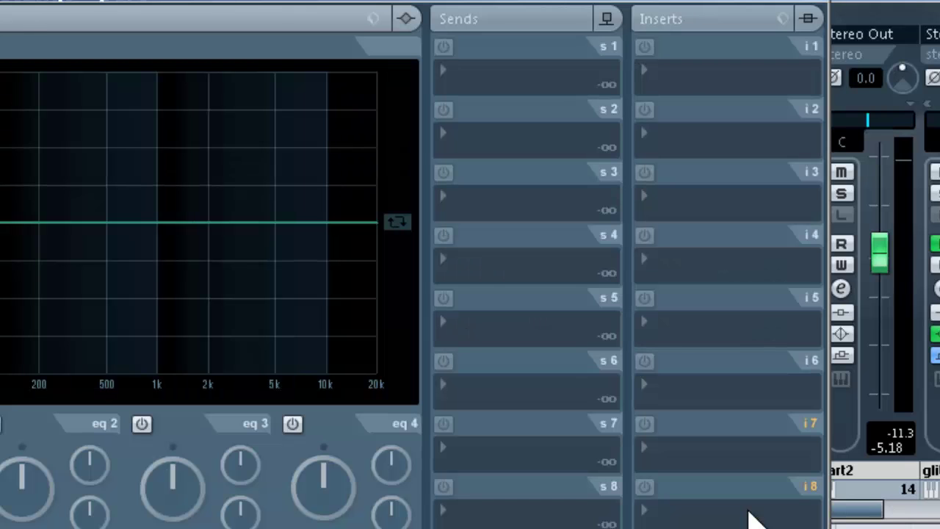
key("e")
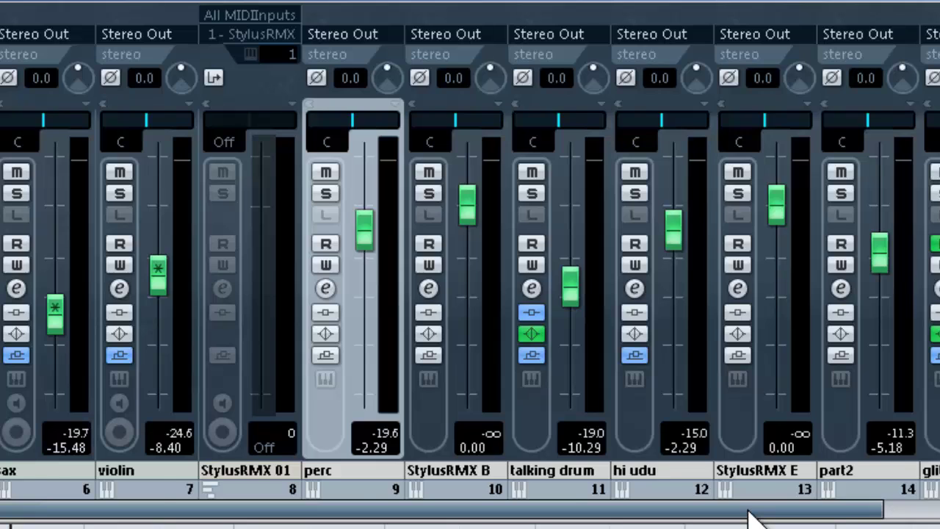
Raise the Drive of the DaTube insert on the talking drum channel to 98%
scroll(751, 518, "left", 1)
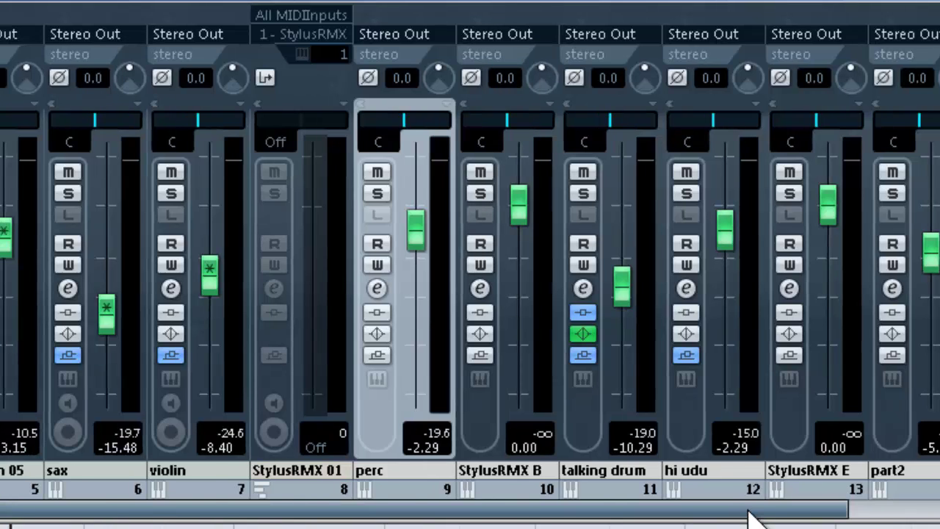
scroll(751, 518, "right", 1)
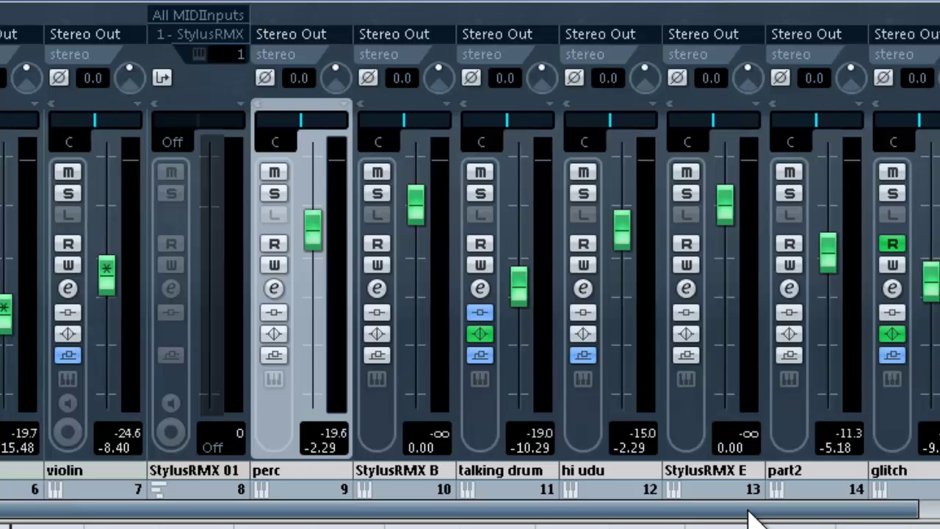
key("e")
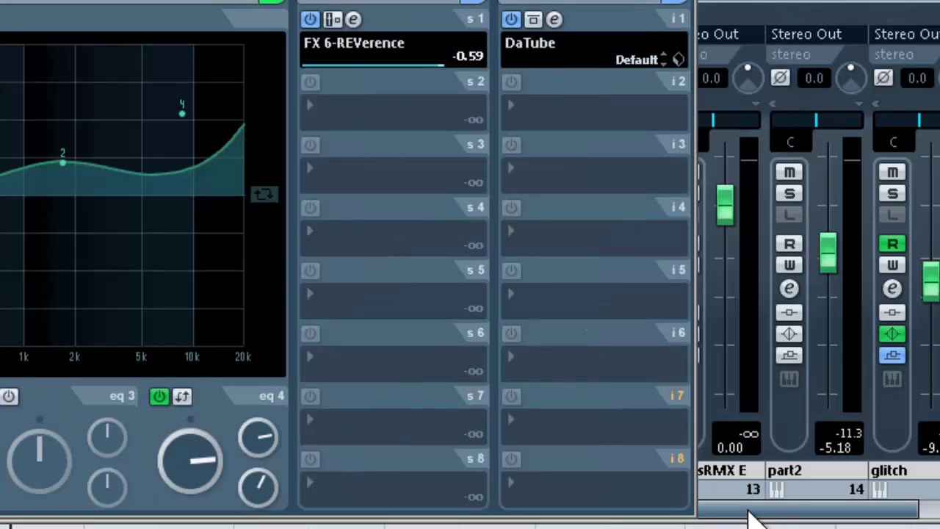
key("e")
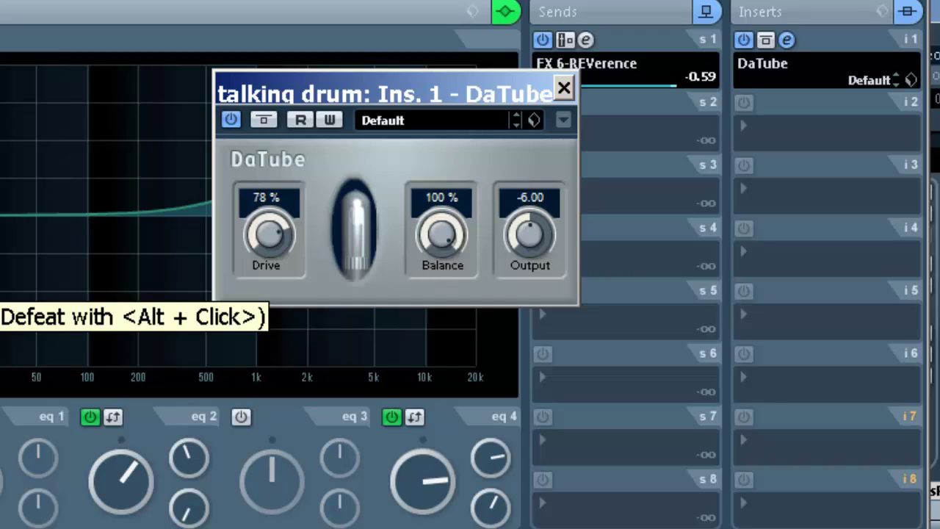
key("ctrl+w")
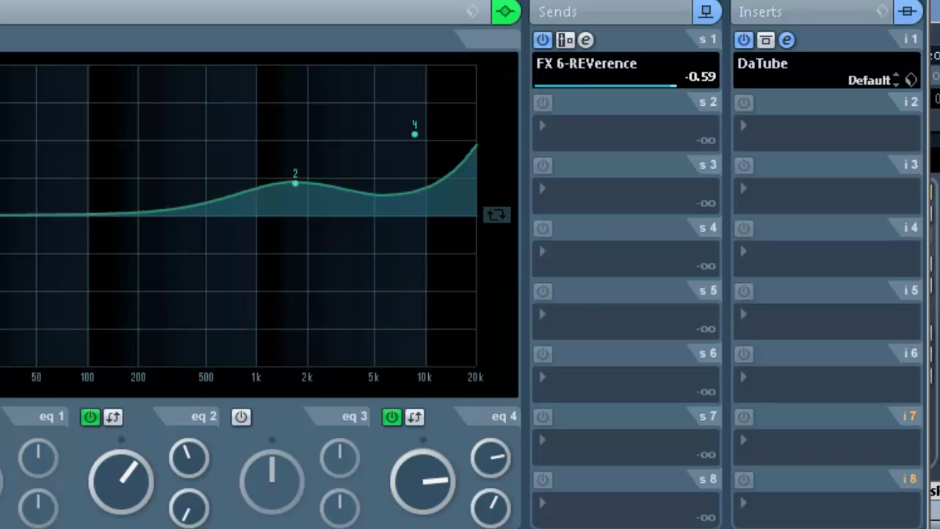
left_click(787, 40)
left_click(787, 39)
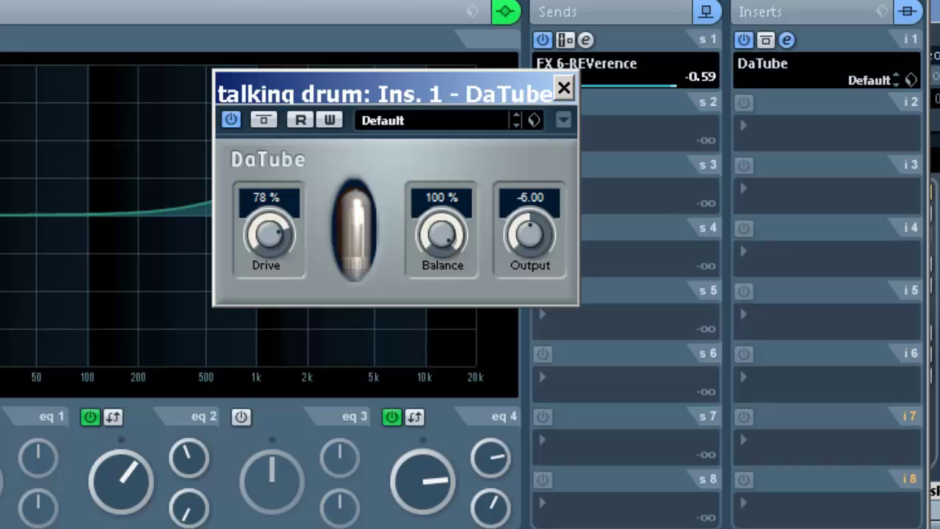
left_click_drag(269, 234, 269, 205)
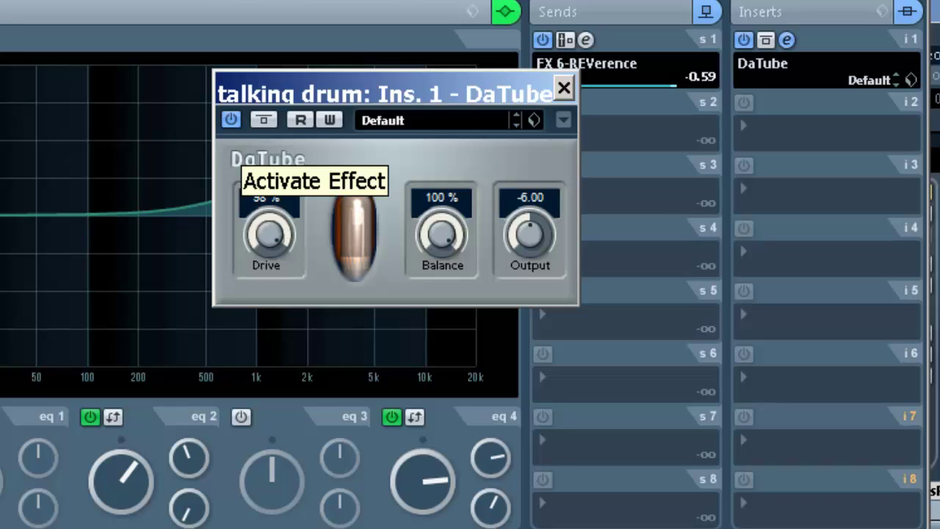
Switch the talking drum's DaTube effect off and on twice during solo playback to compare the sound, and stop playback
left_click(231, 119)
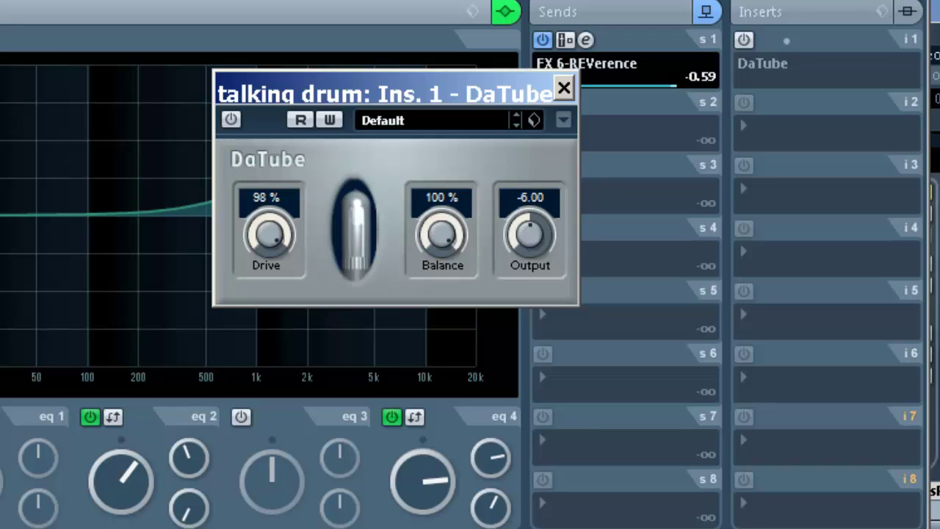
left_click(231, 119)
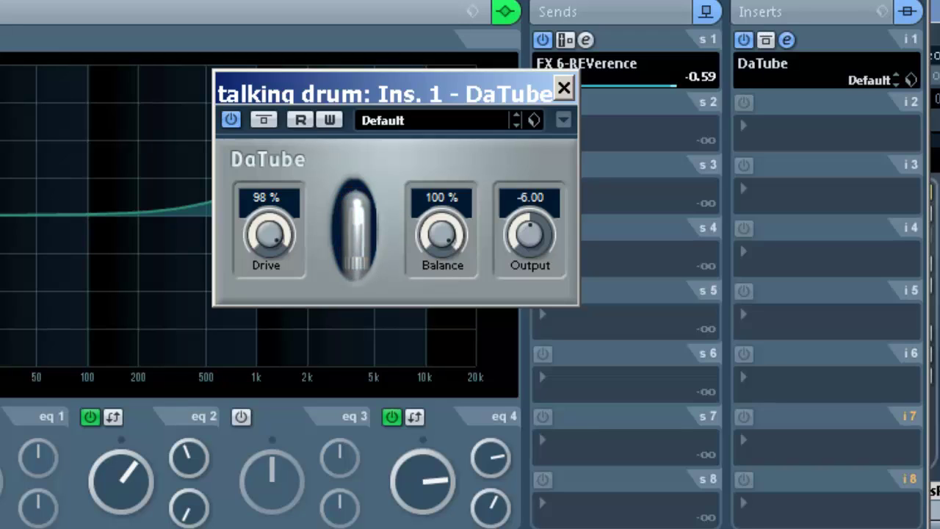
left_click(231, 119)
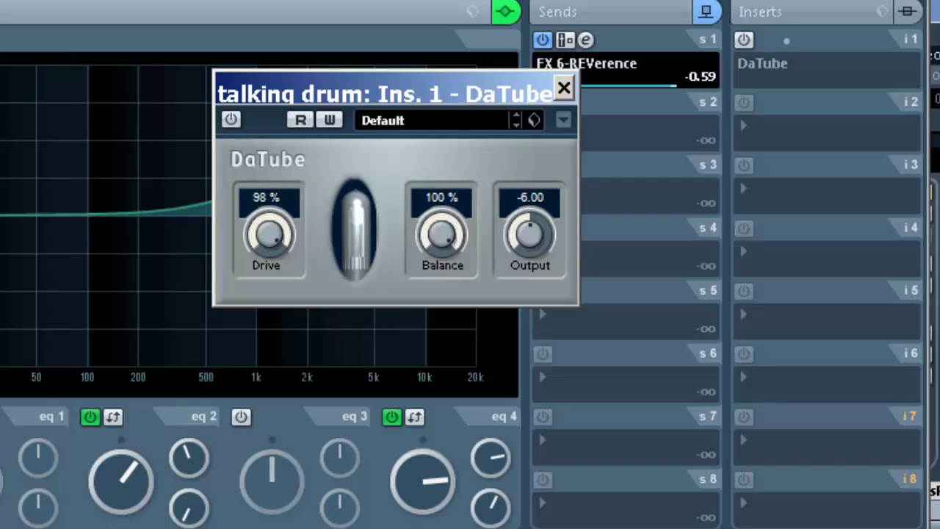
left_click(231, 119)
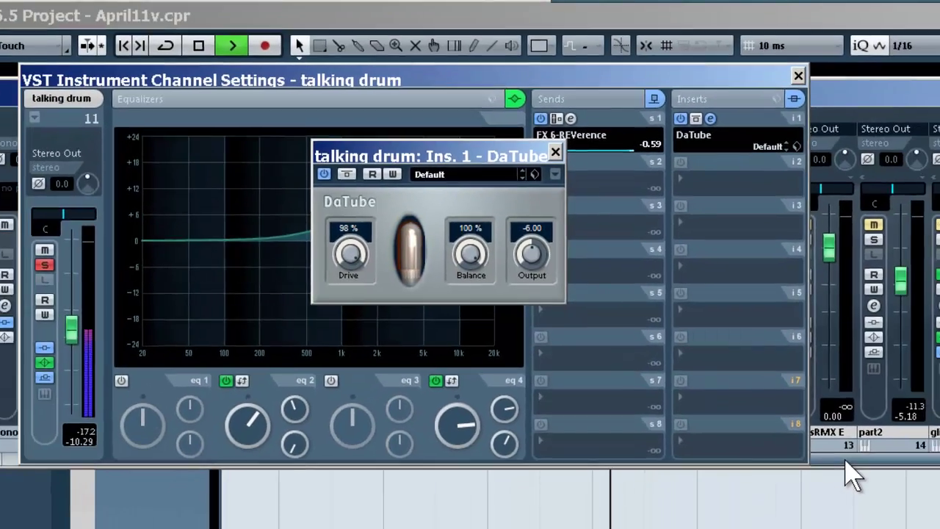
key("space")
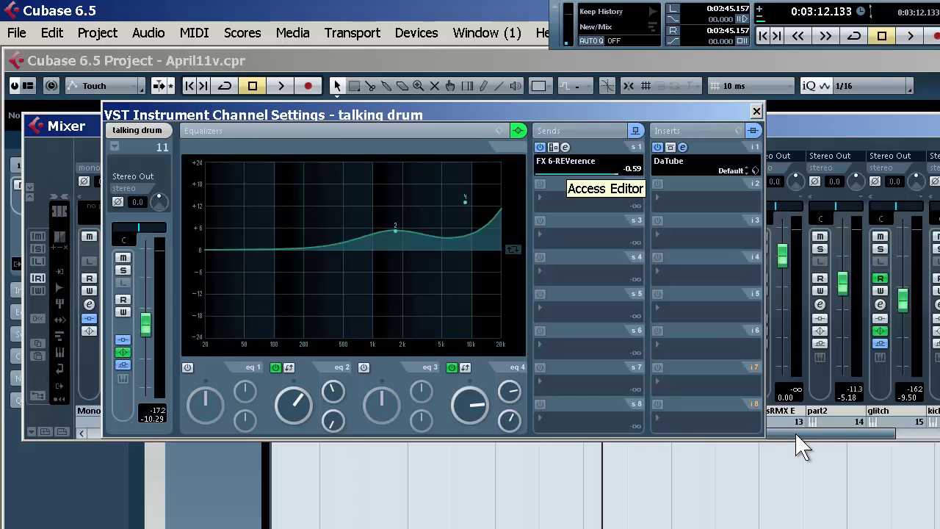
Review the REVerence settings from the talking drum's send, and close the reverb and channel settings windows
left_click(565, 147)
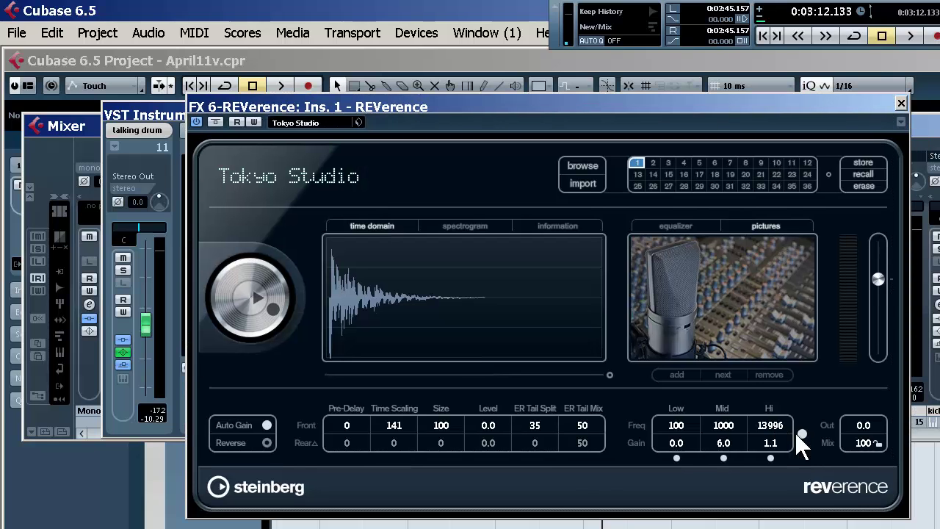
left_click(901, 104)
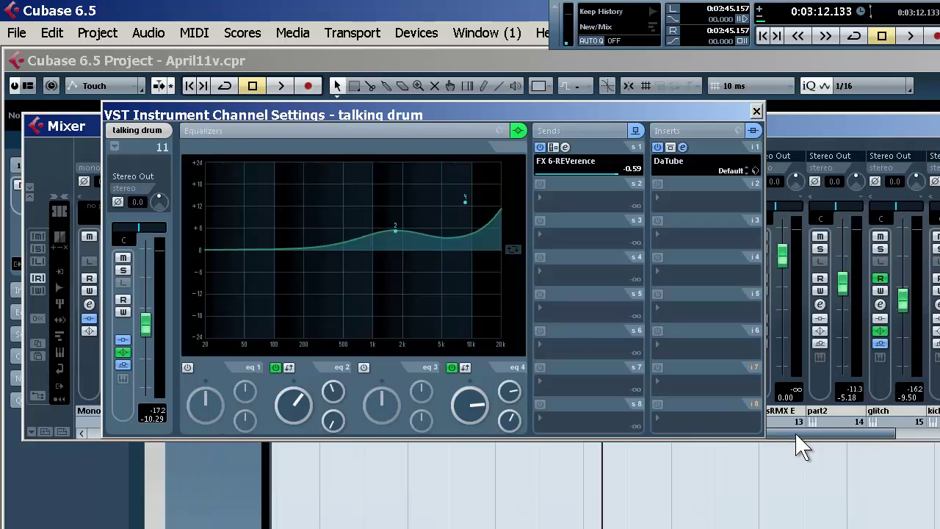
left_click(757, 111)
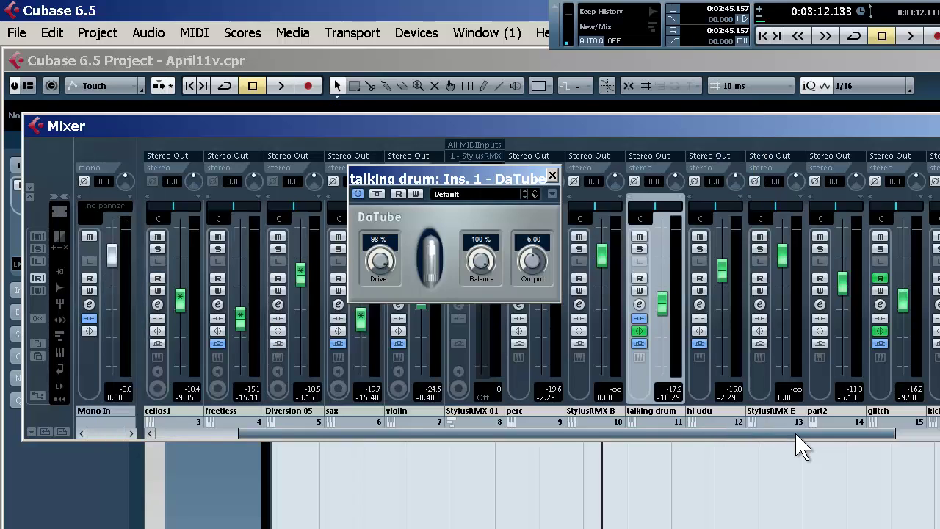
Close the talking drum's DaTube window and return the playback position to the left locator at 0:02:45.157
left_click(552, 176)
left_click(918, 434)
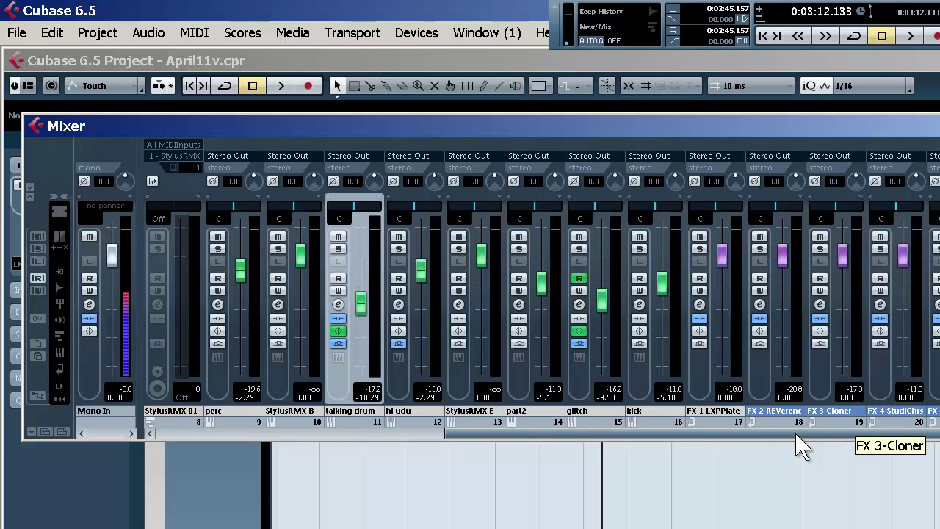
key("1")
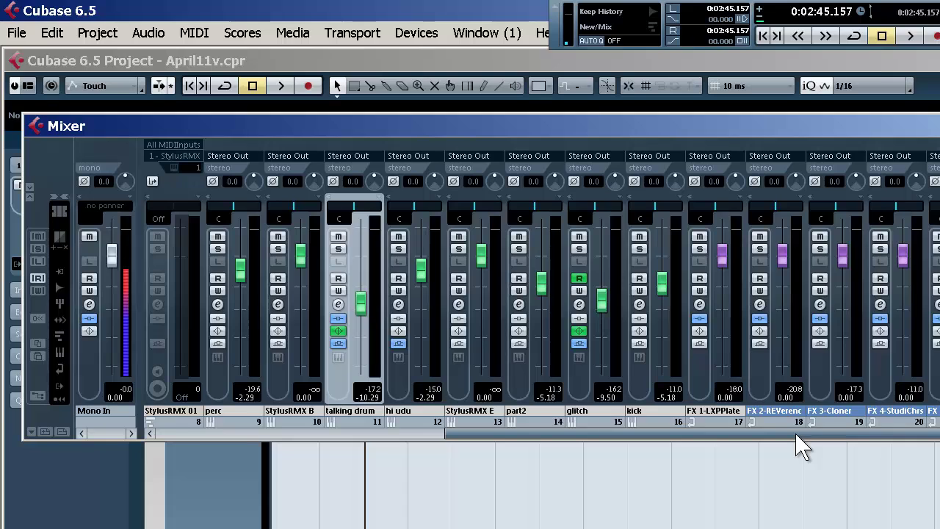
Play the mix while reviewing the MultibandCompressor insert on the Stereo Out channel, and close the compressor and channel settings windows
key("e")
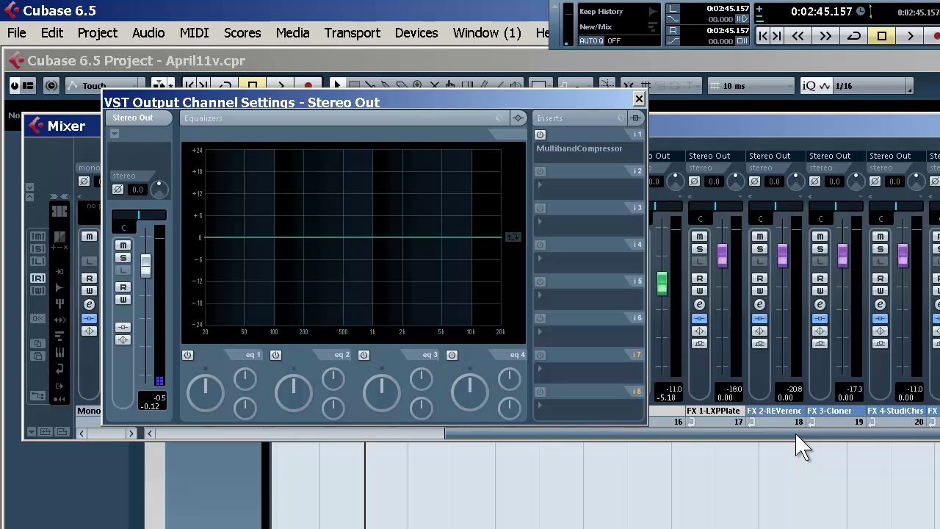
left_click(540, 135)
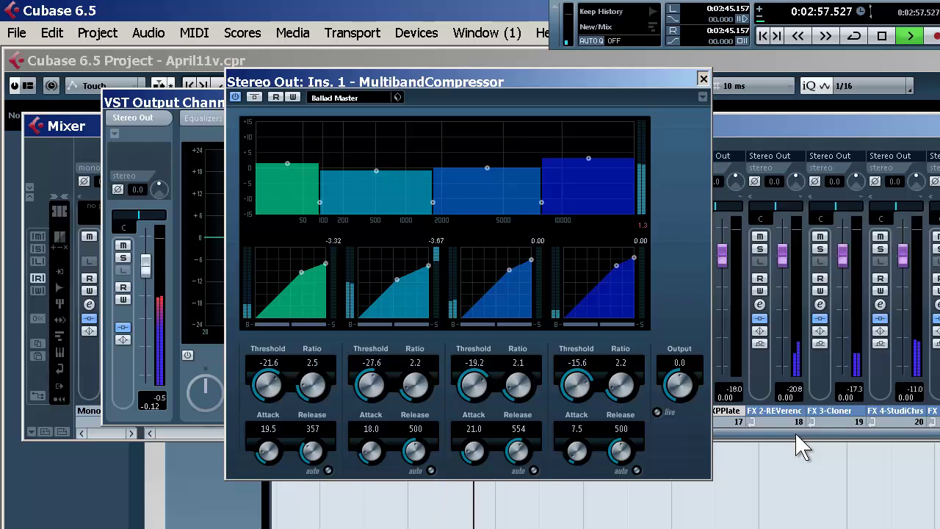
key("ctrl+w")
key("Escape")
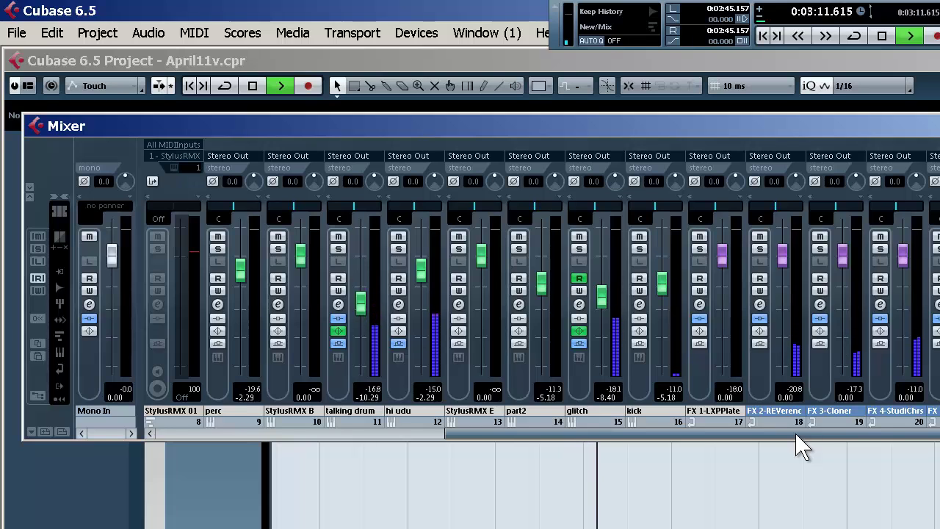
Check the level meters and fader movements across the mixer channels, from cellos1 to the FX channels, during playback
scroll(799, 441, "left", 5)
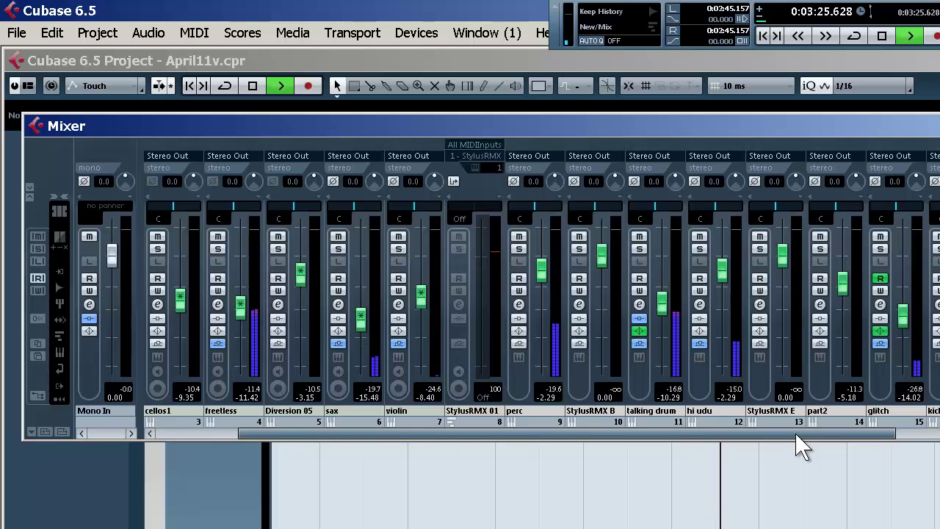
scroll(799, 441, "right", 3)
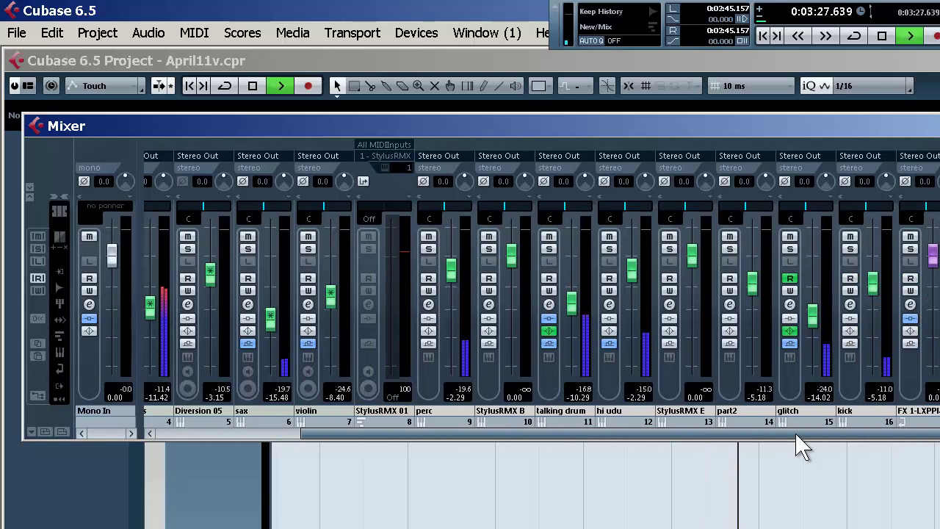
scroll(798, 440, "right", 5)
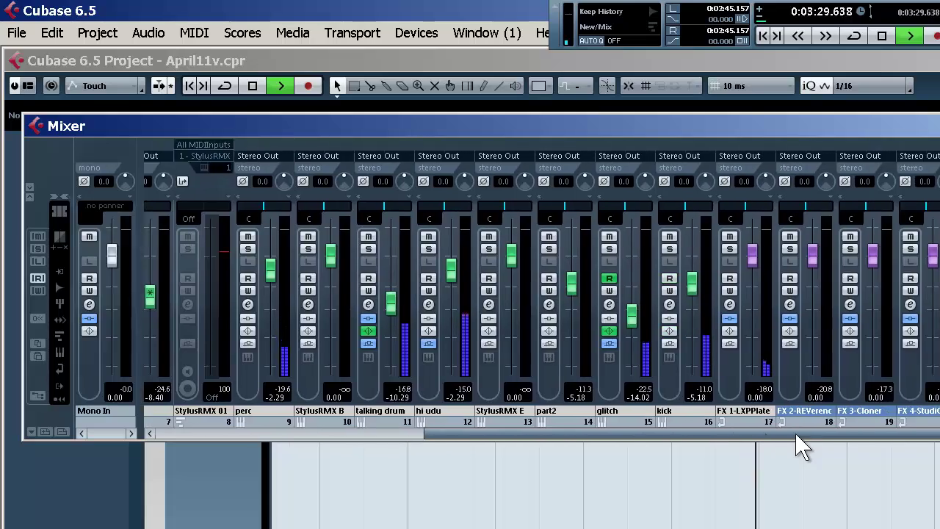